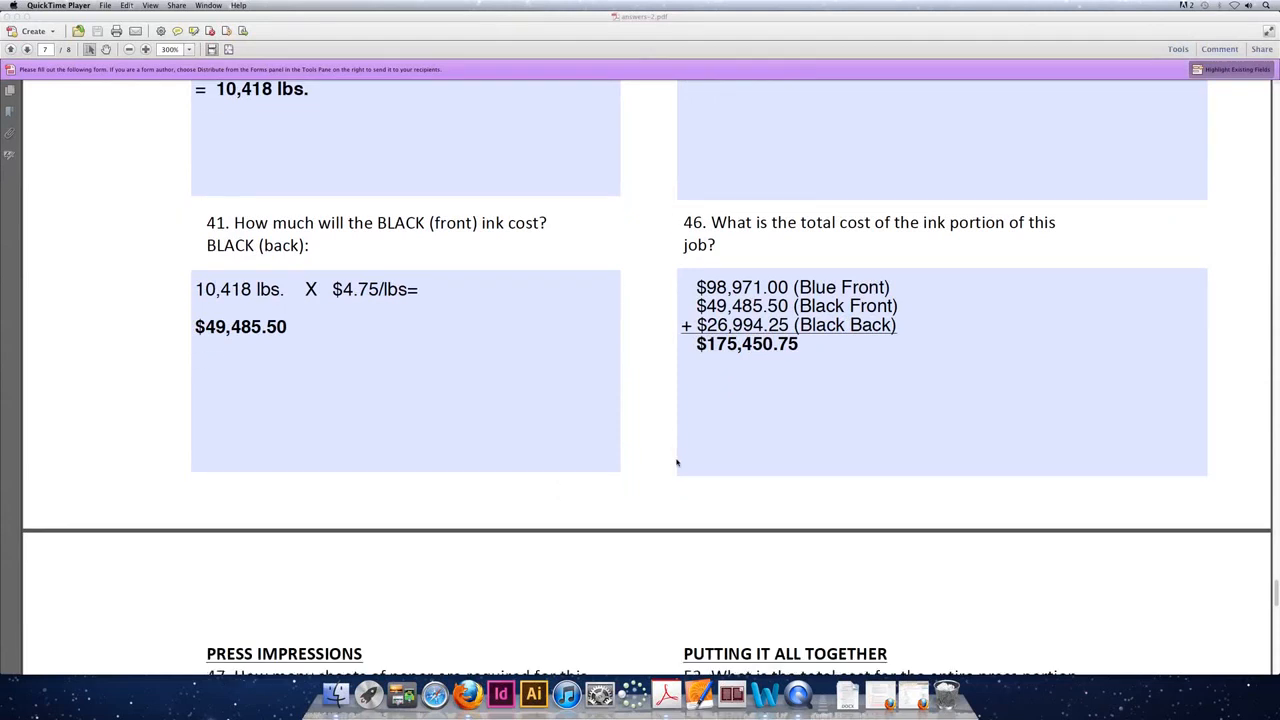
{"action": "scroll", "coordinate": [677, 462], "scroll_direction": "down", "scroll_amount": 5}
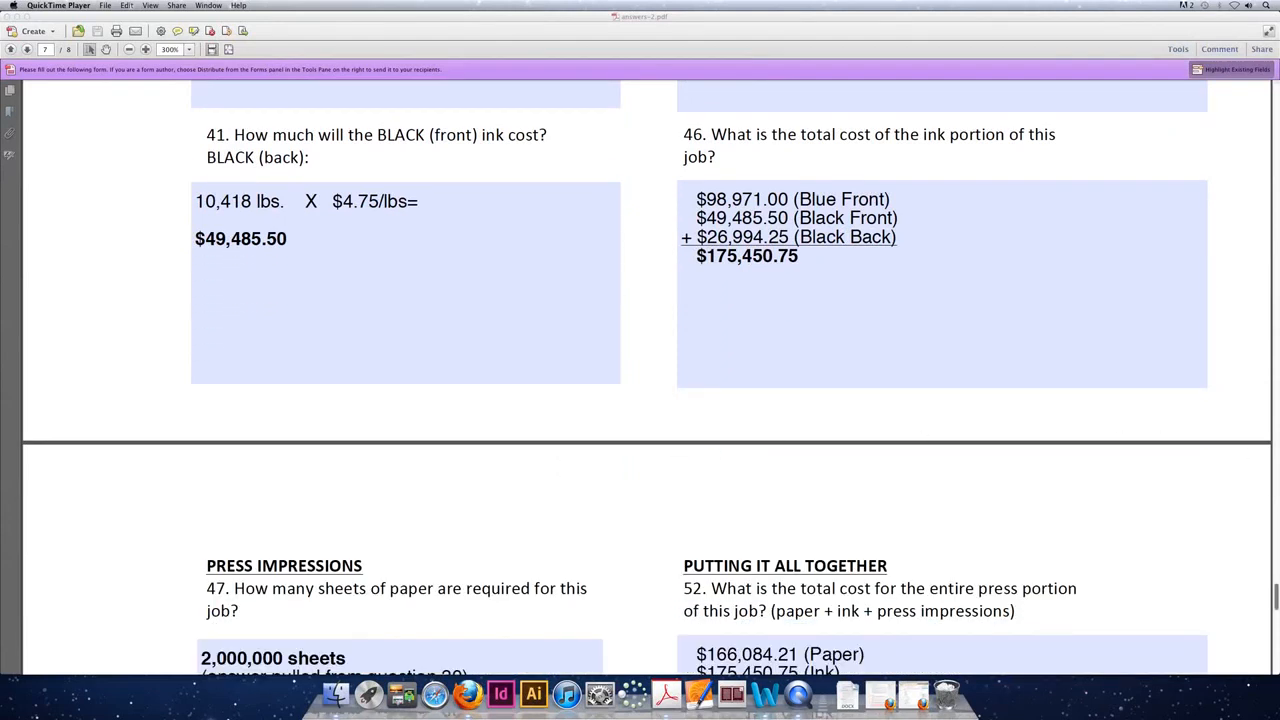
{"action": "scroll", "coordinate": [677, 462], "scroll_direction": "down", "scroll_amount": 10}
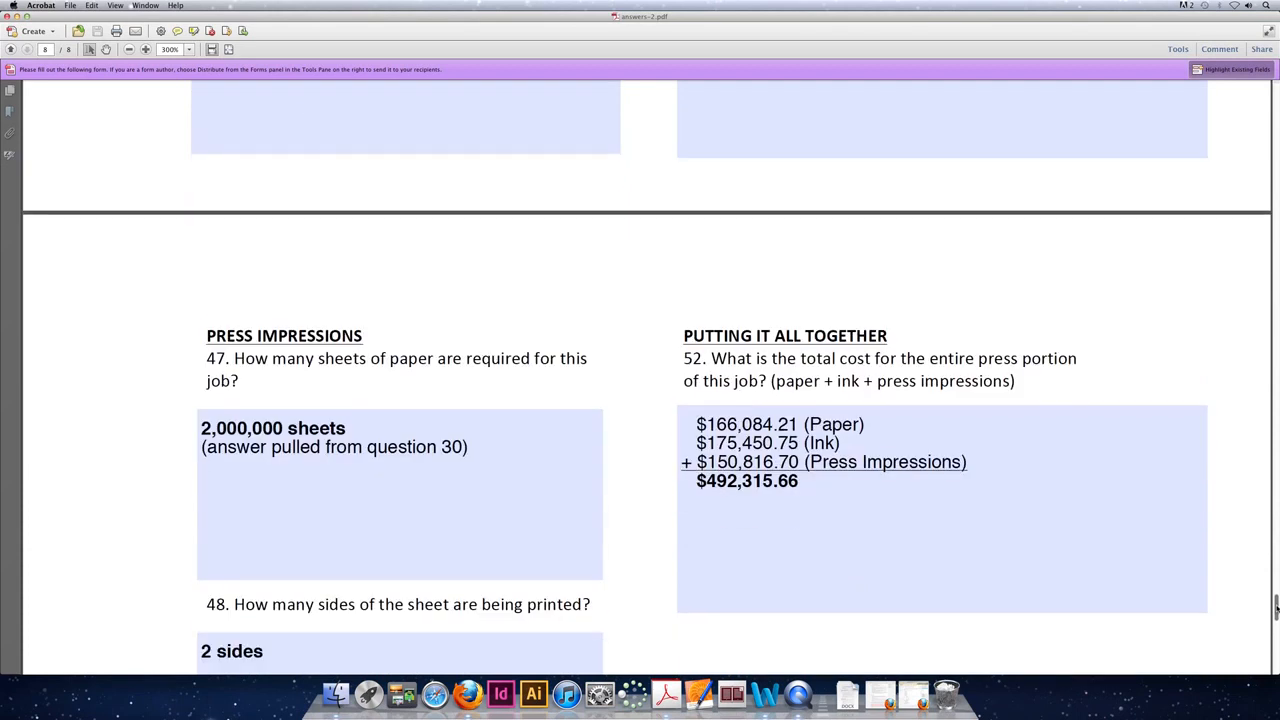
{"action": "scroll", "coordinate": [677, 462], "scroll_direction": "down", "scroll_amount": 5}
{"action": "scroll", "coordinate": [677, 462], "scroll_direction": "down", "scroll_amount": 5}
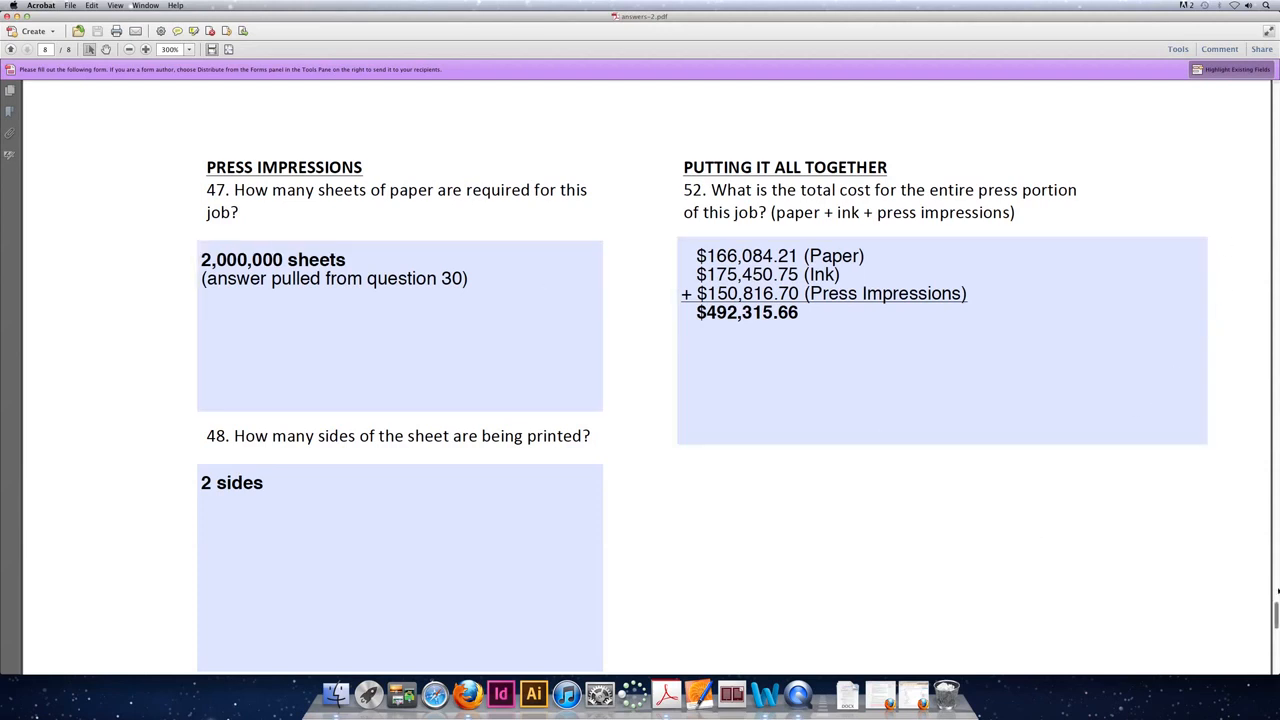
{"action": "scroll", "coordinate": [1276, 616], "scroll_direction": "down", "scroll_amount": 3}
{"action": "scroll", "coordinate": [1276, 620], "scroll_direction": "up", "scroll_amount": 1}
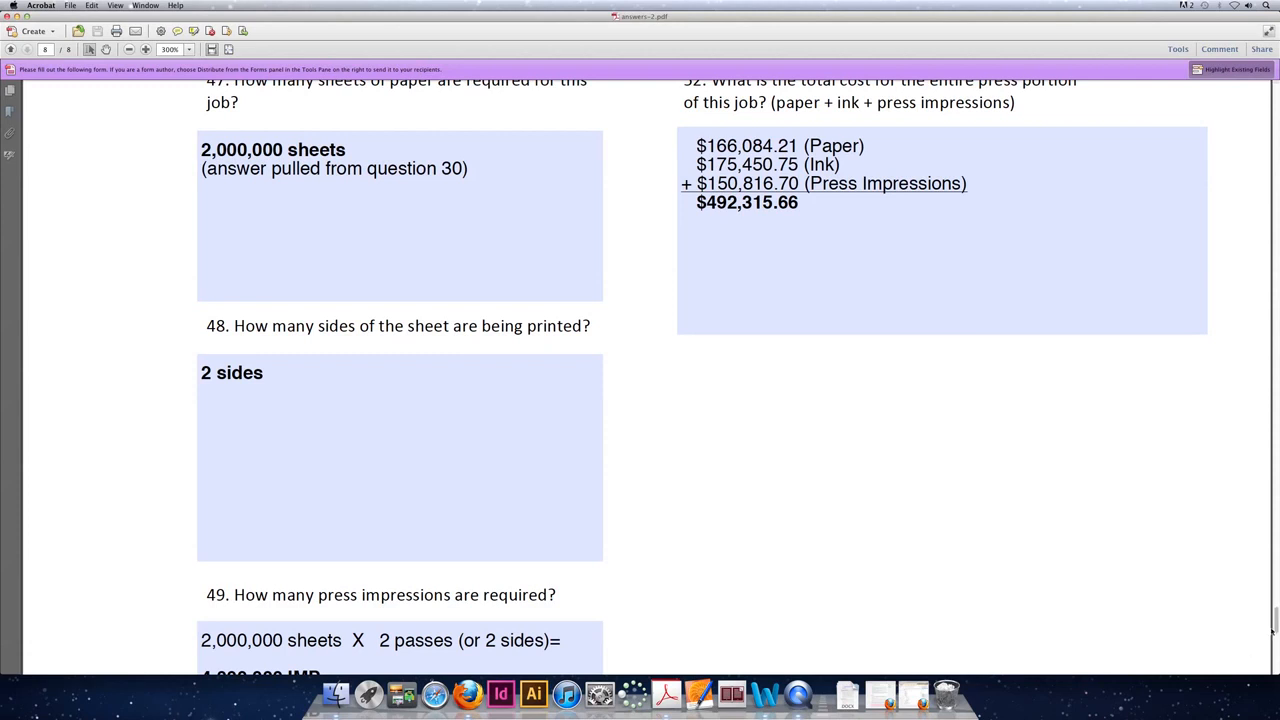
{"action": "left_click_drag", "start_coordinate": [1276, 612], "coordinate": [1276, 640]}
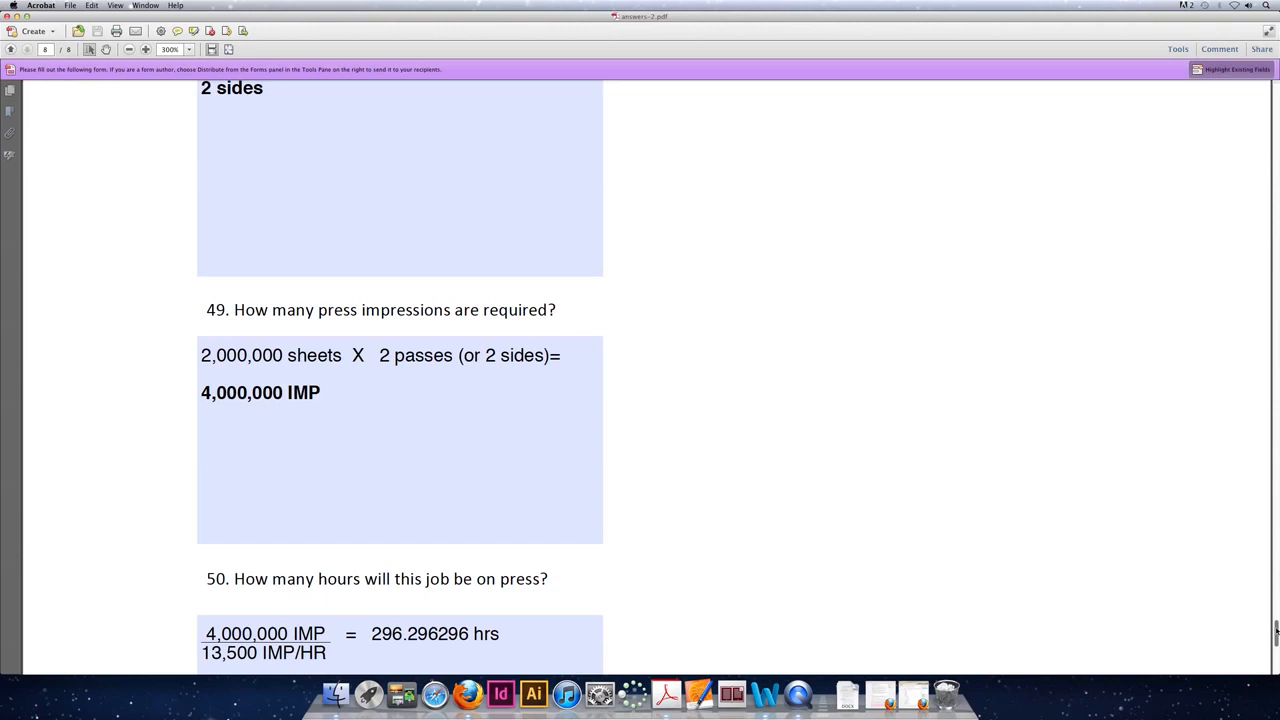
{"action": "left_click_drag", "start_coordinate": [1276, 632], "coordinate": [1272, 640]}
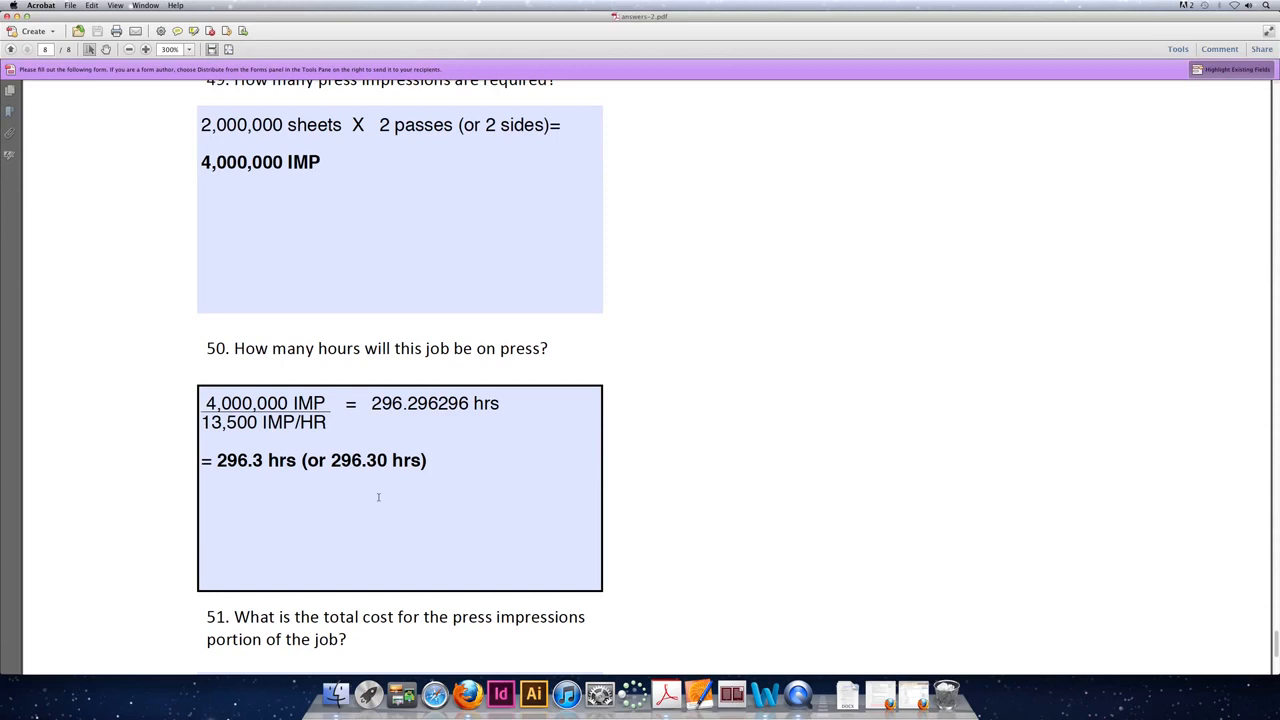
Scroll to question 50's 296.3 press hours and question 51's $150,816.70 impressions cost
{"action": "left_click", "coordinate": [950, 459]}
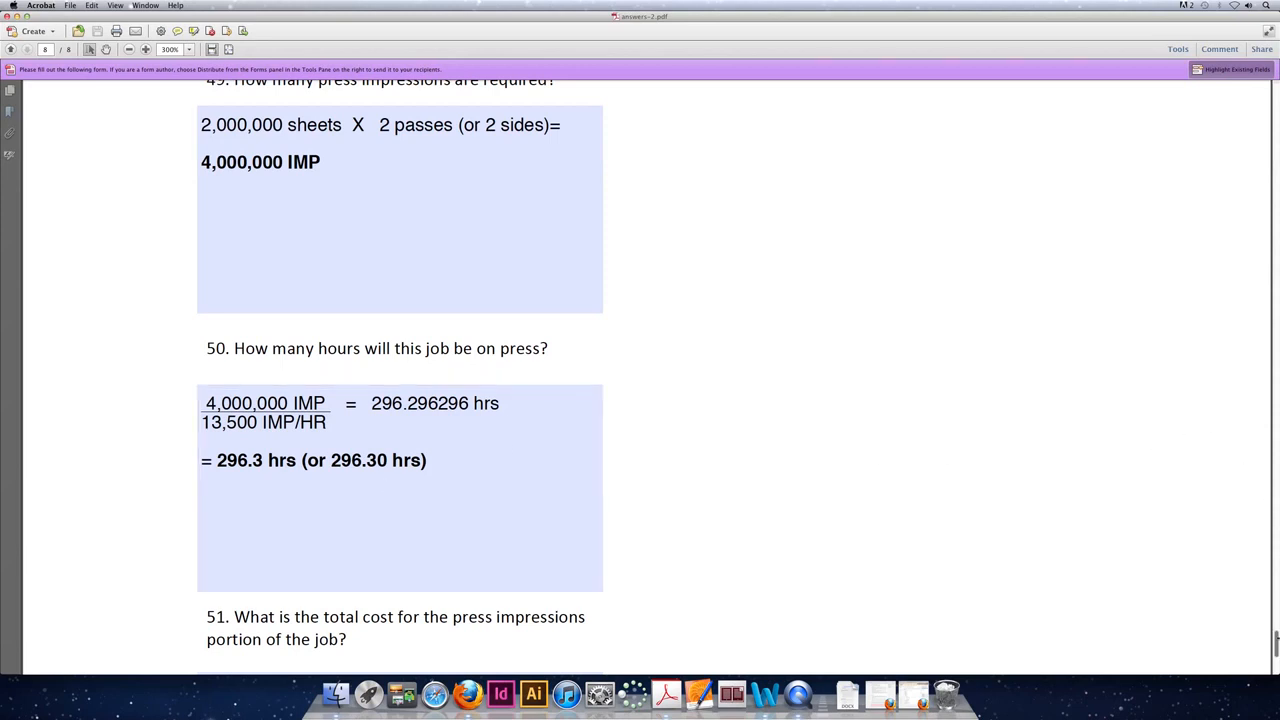
{"action": "left_click_drag", "start_coordinate": [1275, 640], "coordinate": [1275, 660]}
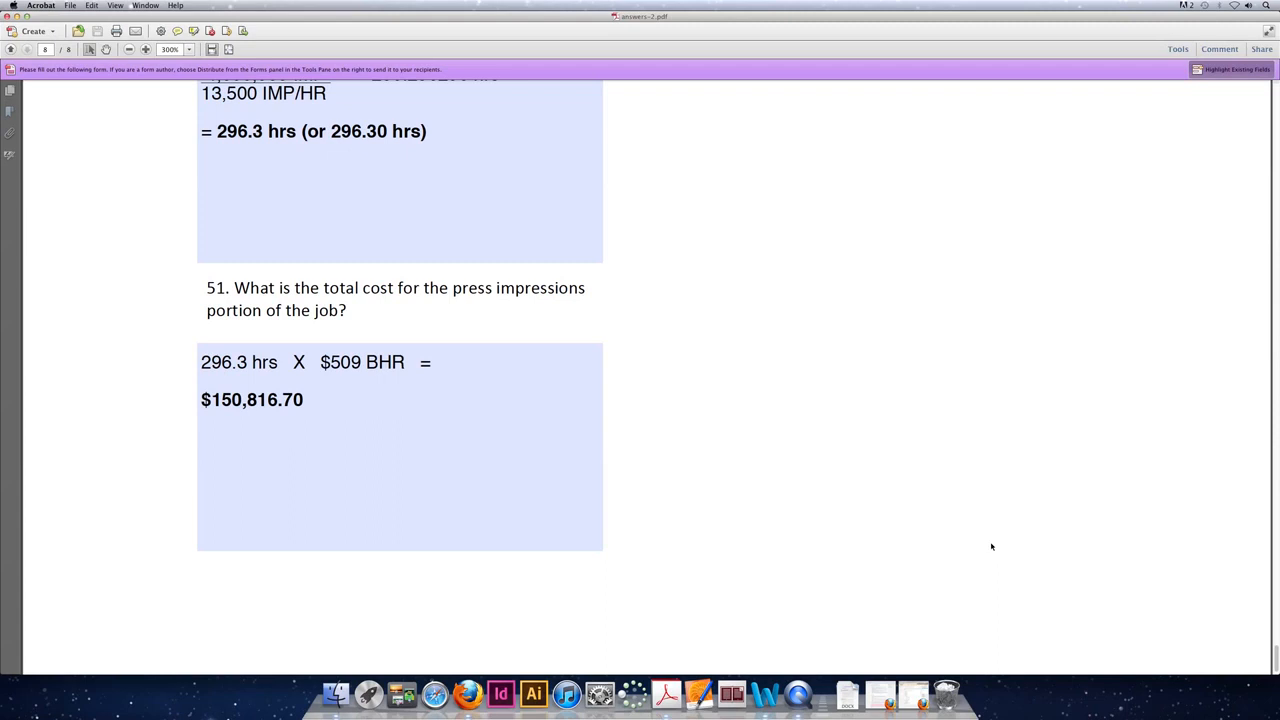
{"action": "left_click_drag", "start_coordinate": [1276, 655], "coordinate": [1262, 600]}
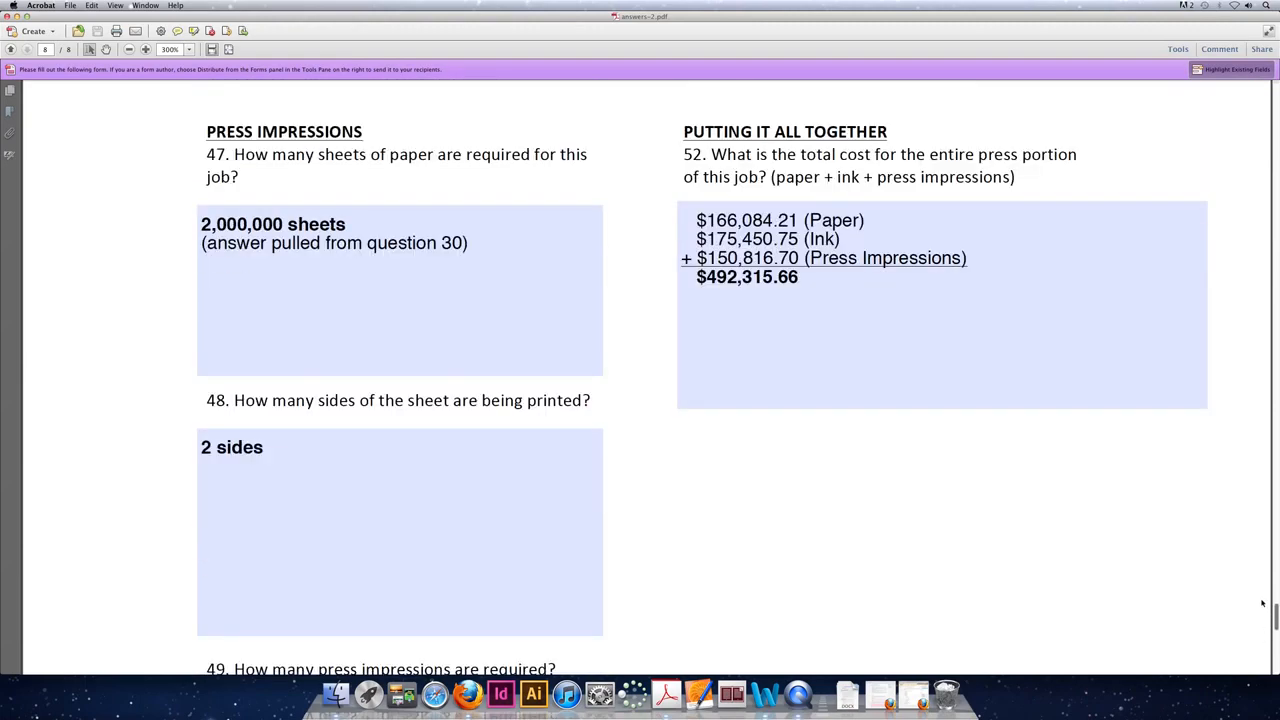
{"action": "scroll", "coordinate": [1100, 600], "scroll_direction": "down", "scroll_amount": 5}
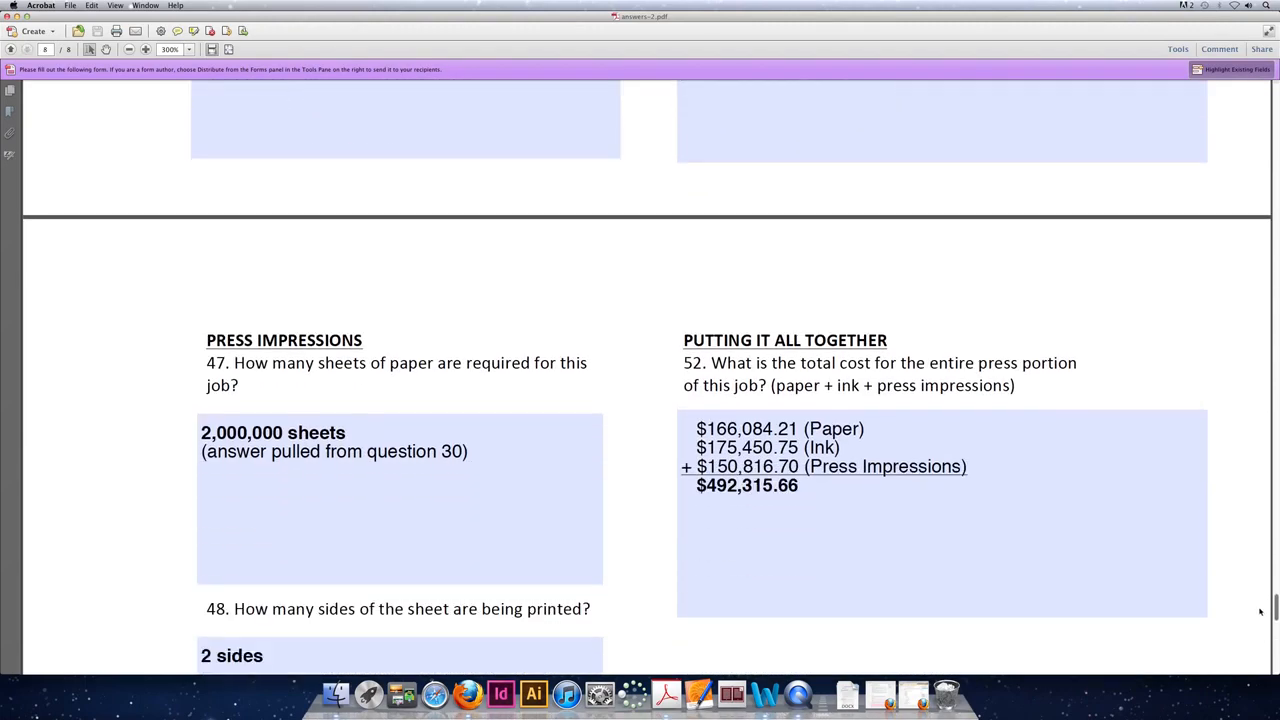